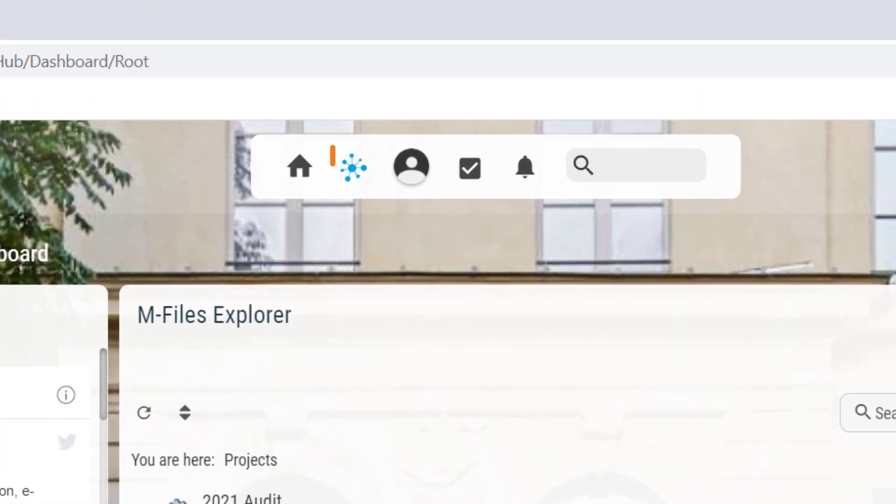
- Start a new hub based on the M-Files Demo Template
click(355, 173)
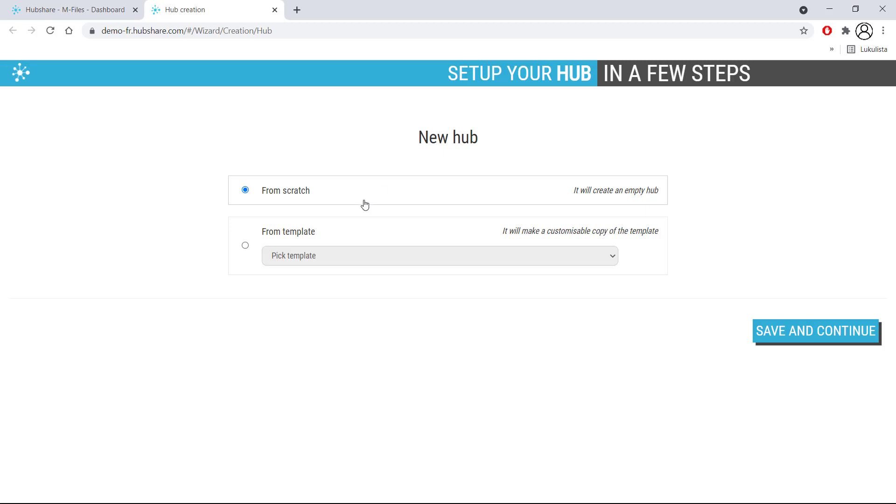
click(245, 246)
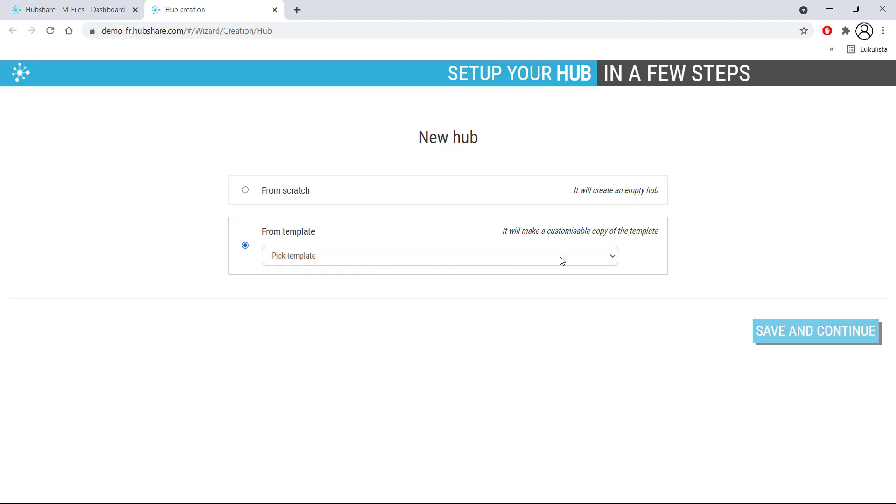
click(607, 257)
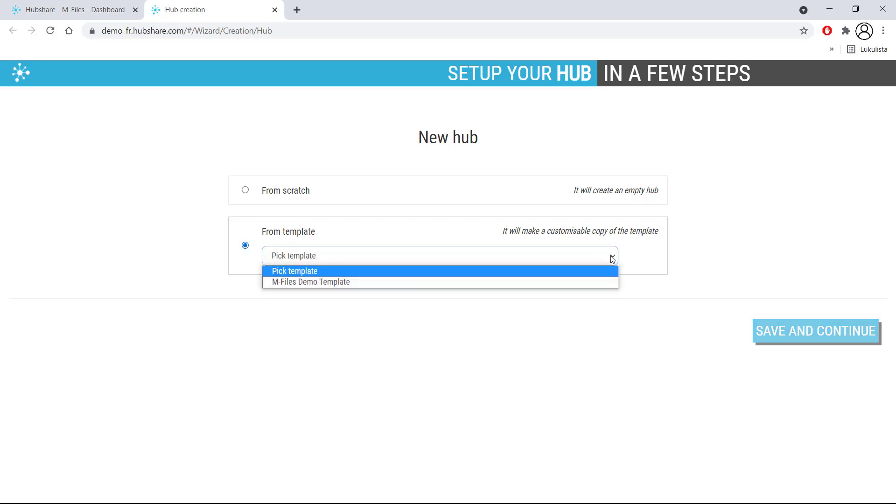
click(546, 283)
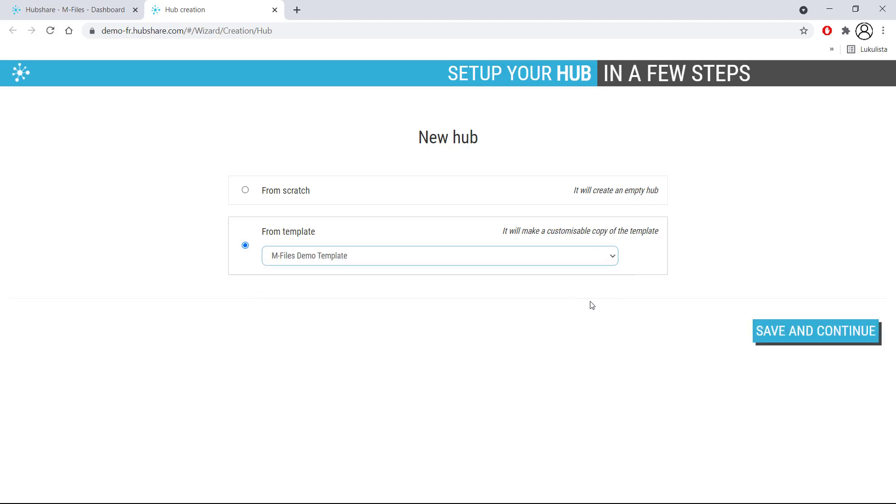
click(820, 338)
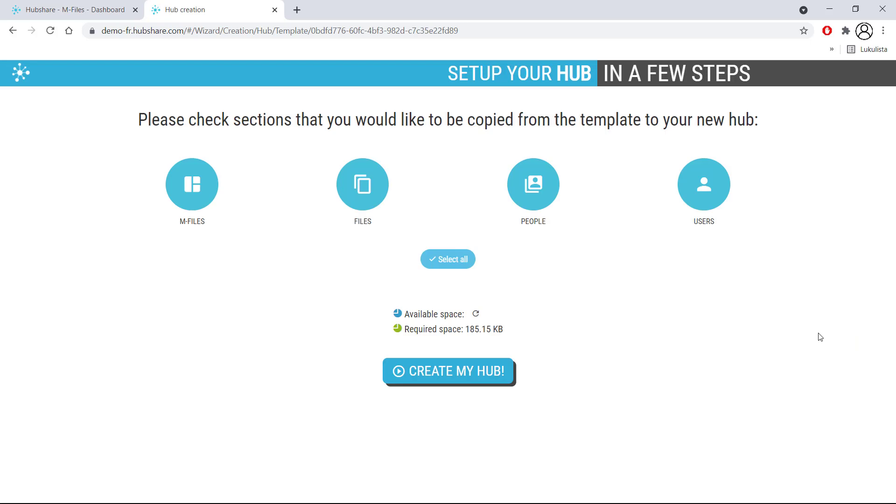
- Create the hub from the template, keeping the default modules and module titles
click(467, 371)
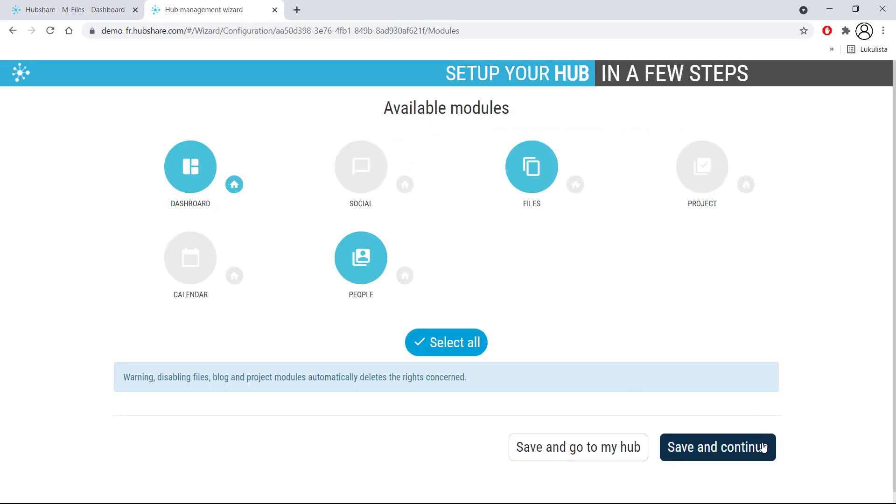
click(760, 448)
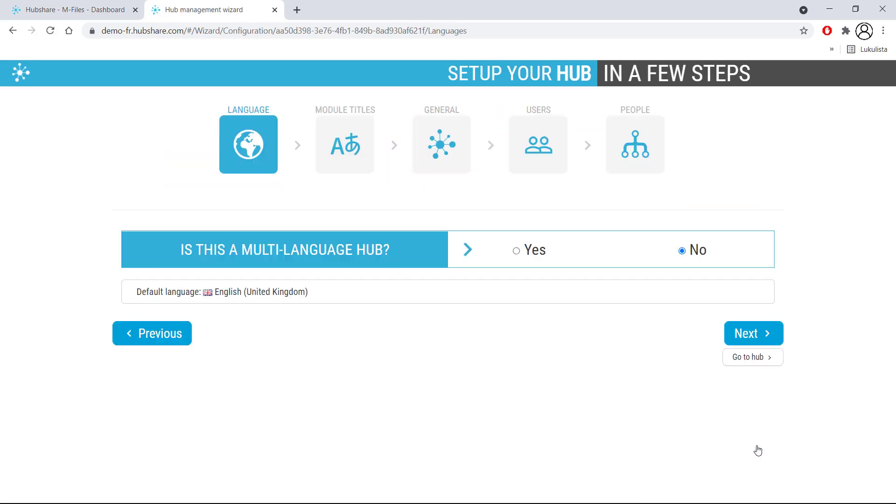
click(756, 335)
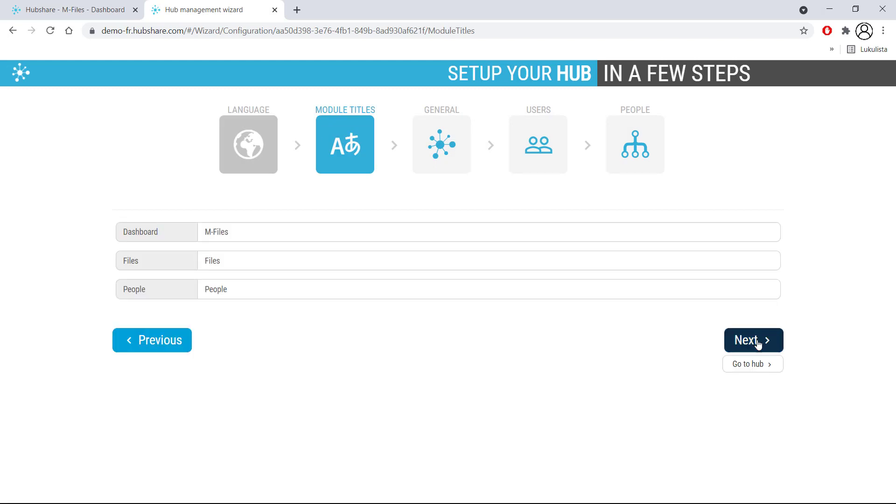
click(758, 344)
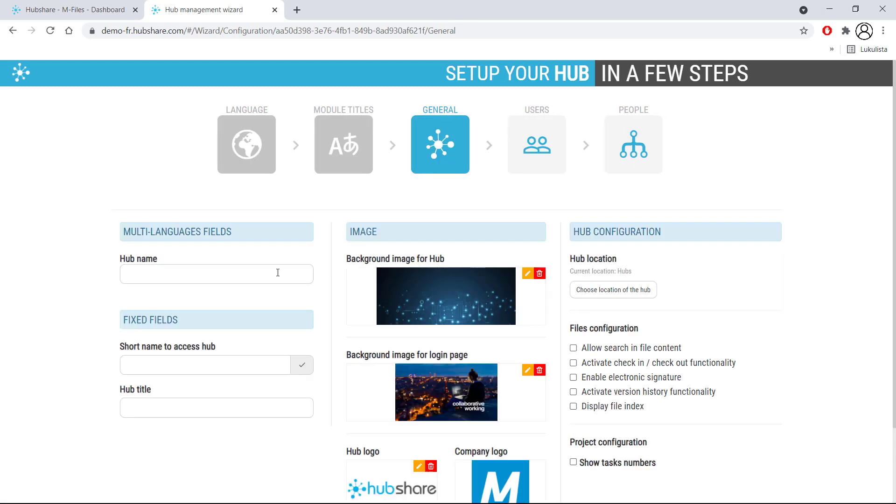
- Name the hub 'M-Files Hub' and save it with default users and people
click(273, 274)
text(M-Files Hub)
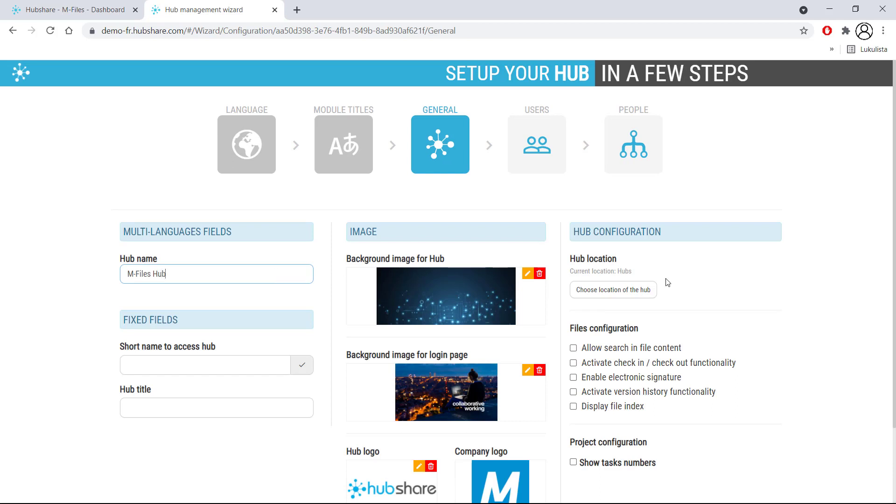
scroll(798, 284, down, 2)
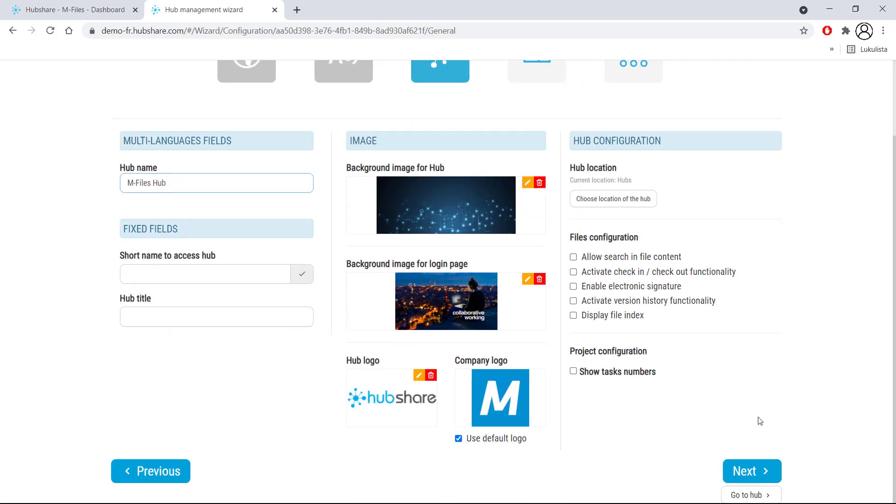
click(751, 471)
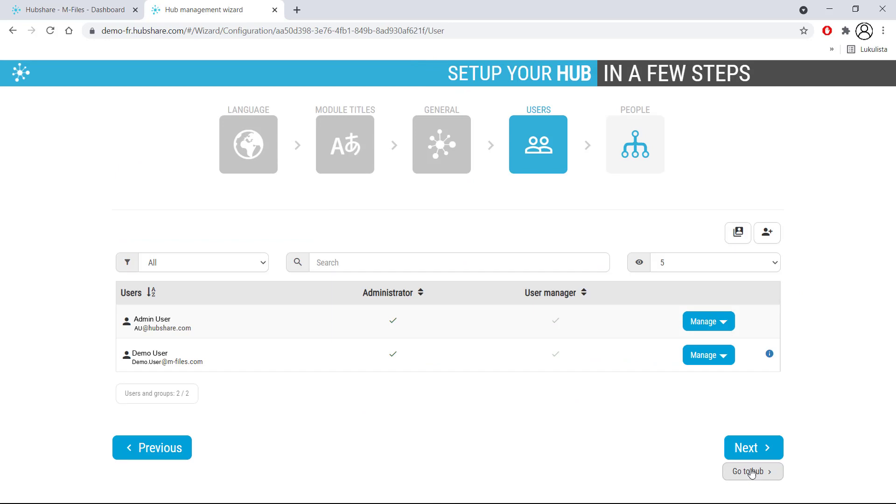
click(768, 452)
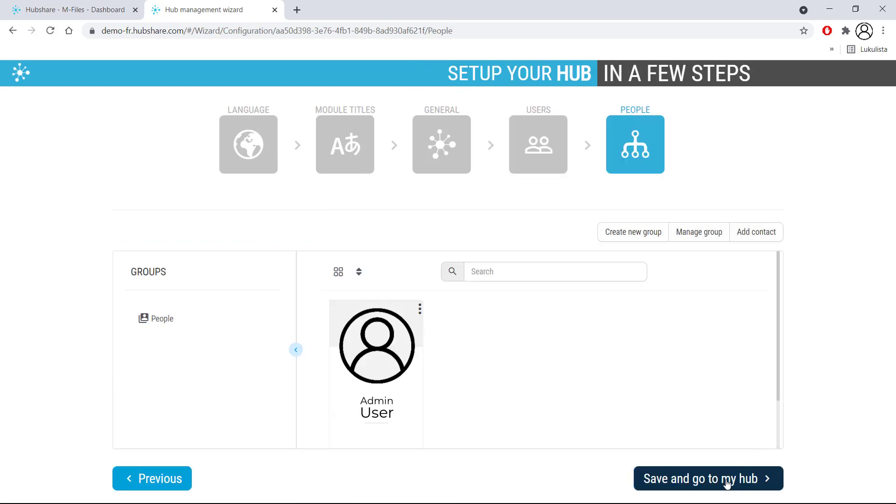
click(726, 482)
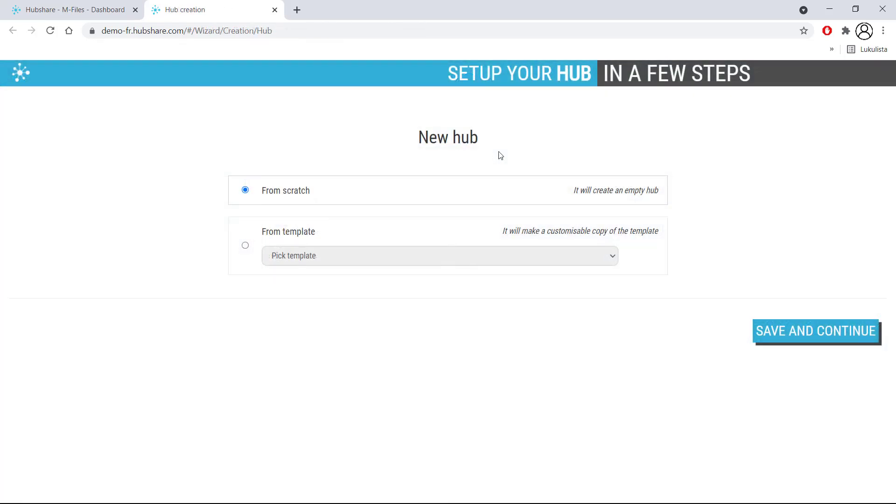
- Begin a from-scratch hub with only the Dashboard module enabled and default module titles
click(804, 332)
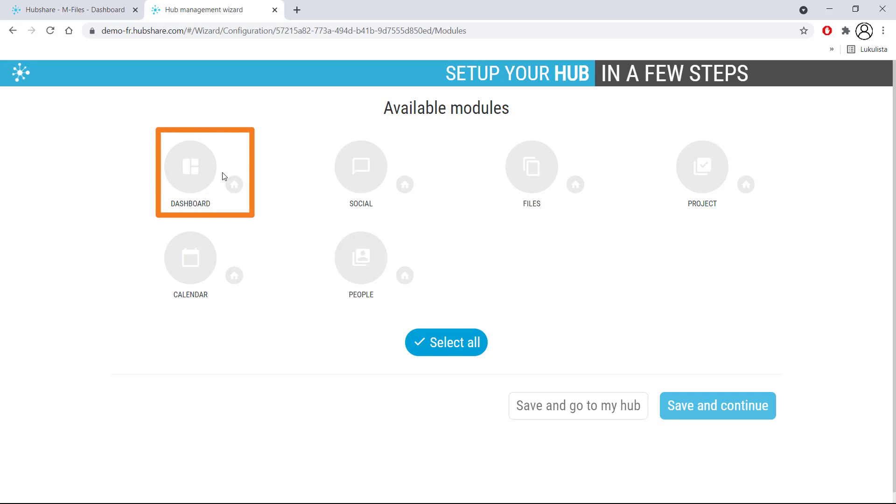
click(197, 175)
click(197, 175)
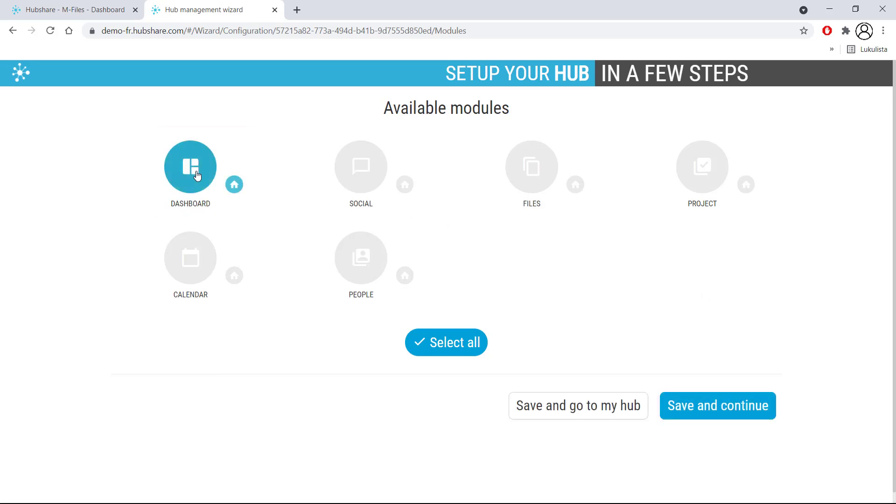
click(717, 406)
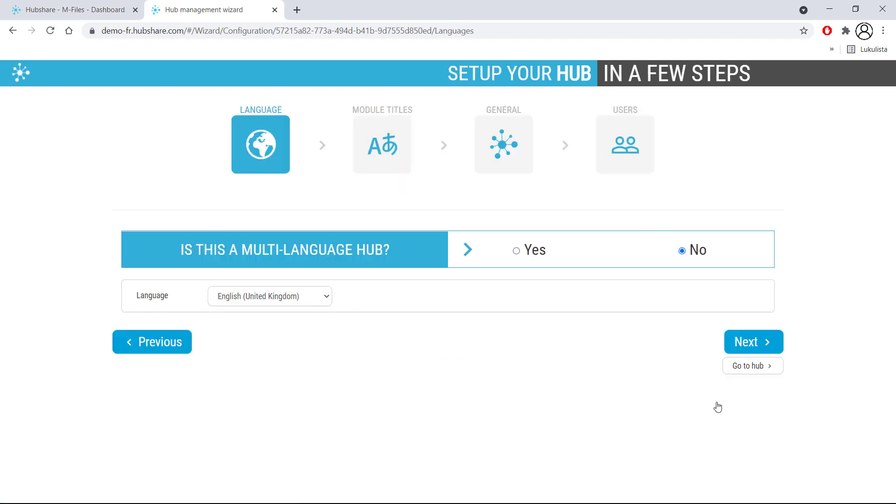
click(768, 346)
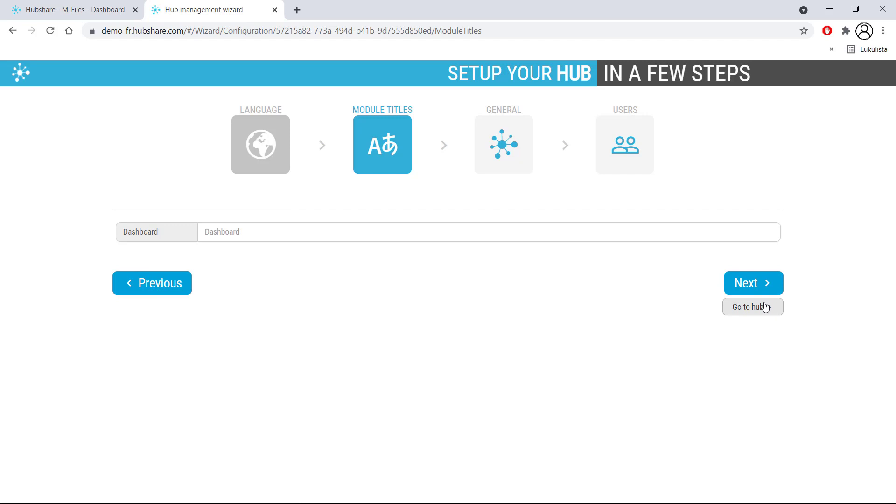
click(768, 284)
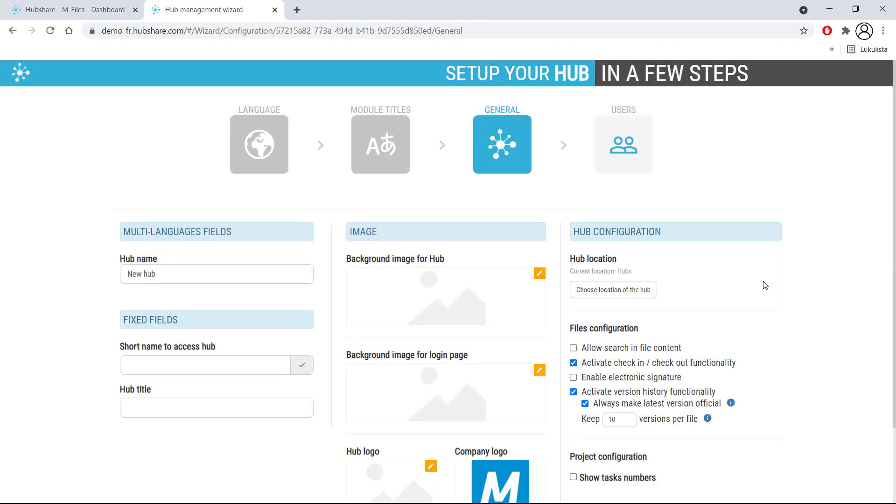
- Name the hub 'M-Files Project Management' and title it 'Project Management'
drag(159, 274, 116, 276)
text(M)
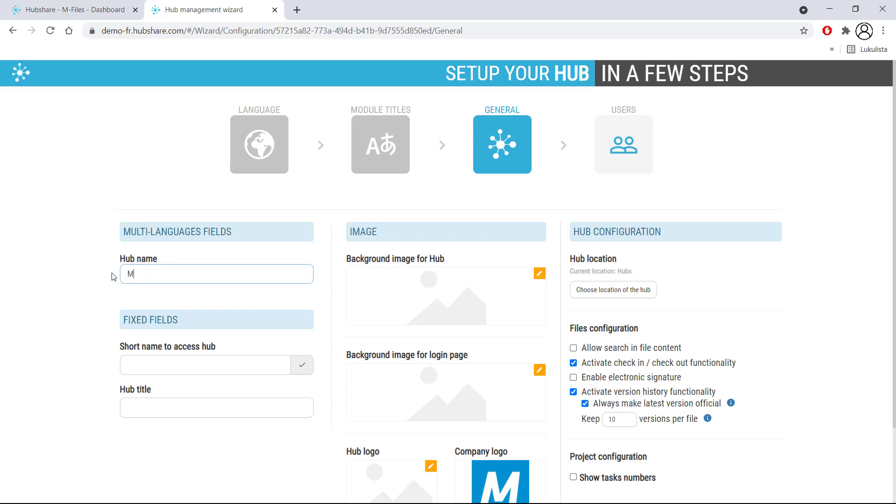
text(-Files Project Management)
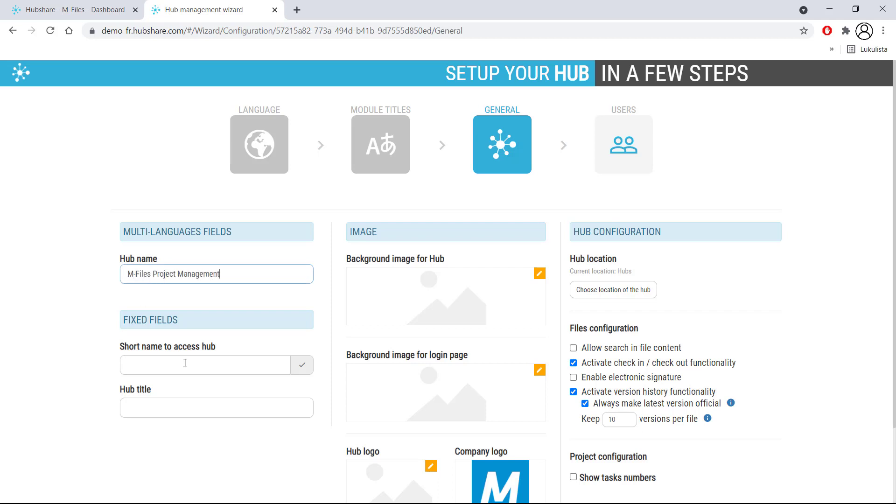
click(195, 409)
text(Pr)
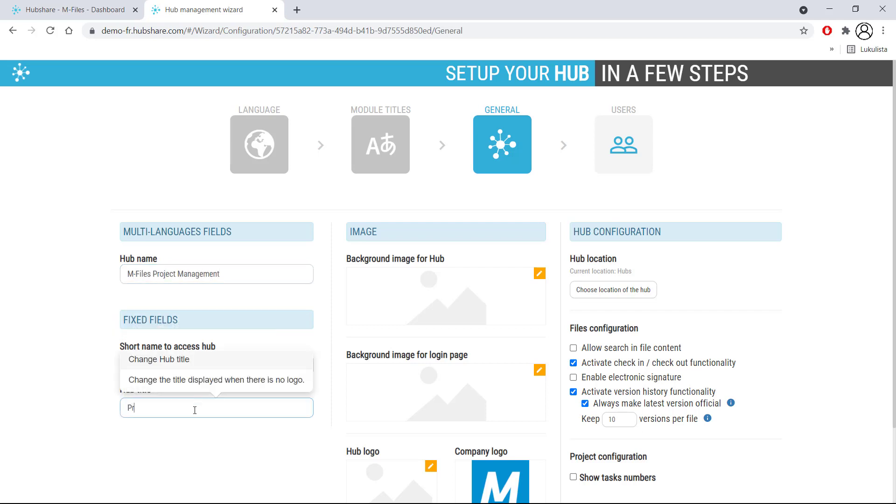
text(oject Management)
click(205, 430)
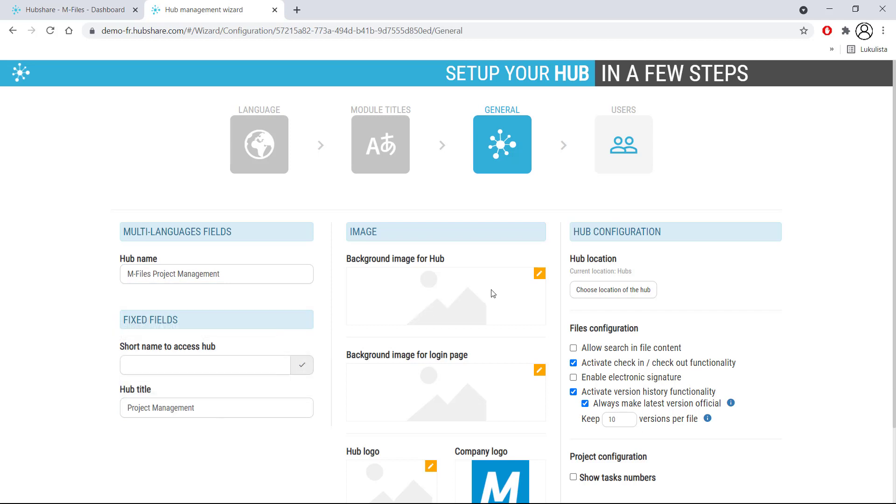
- Set the hub background image to M-Files Desktop Background 2021 - 1.jpg
click(540, 275)
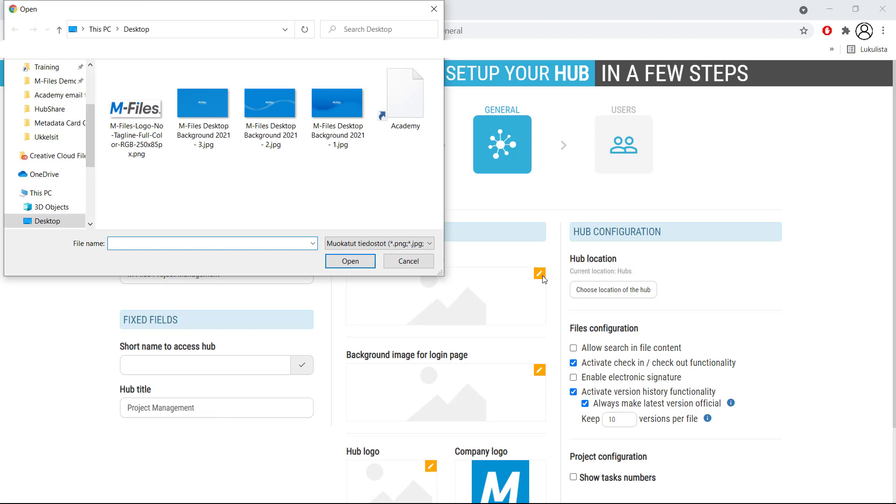
click(341, 140)
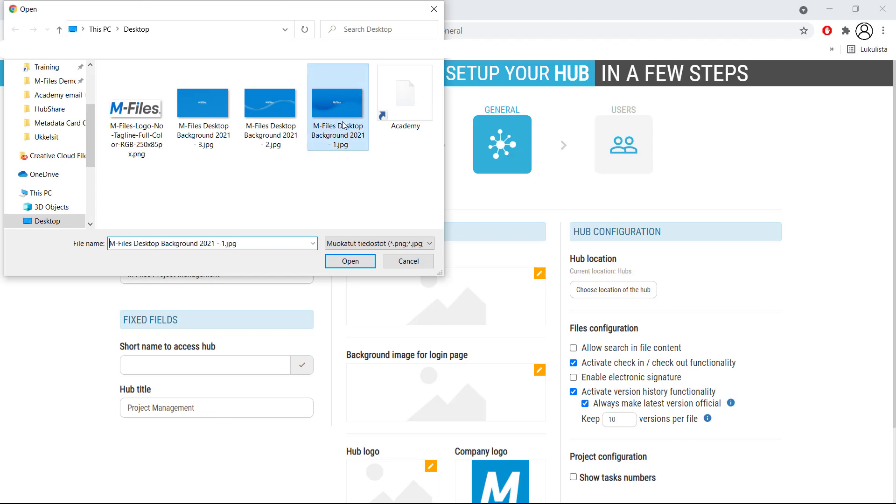
click(351, 261)
- Replace the default company logo with the M-Files logo PNG as the hub logo
scroll(504, 254, down, 2)
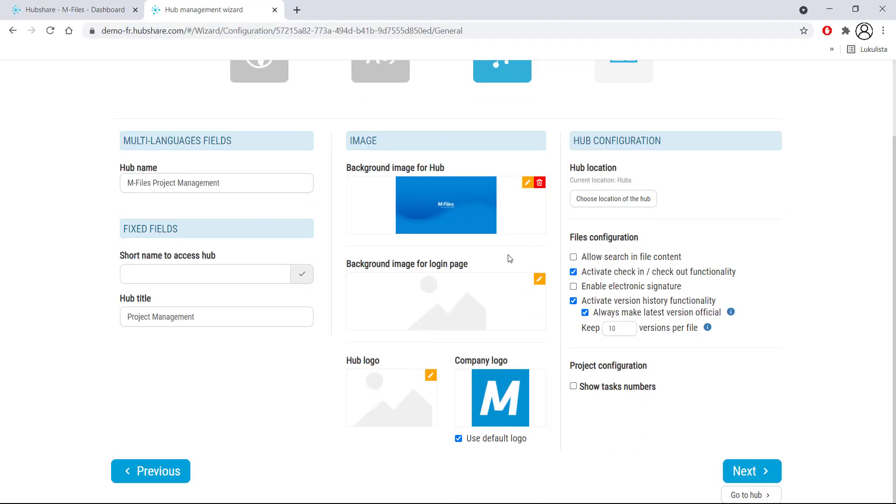
click(458, 439)
click(430, 376)
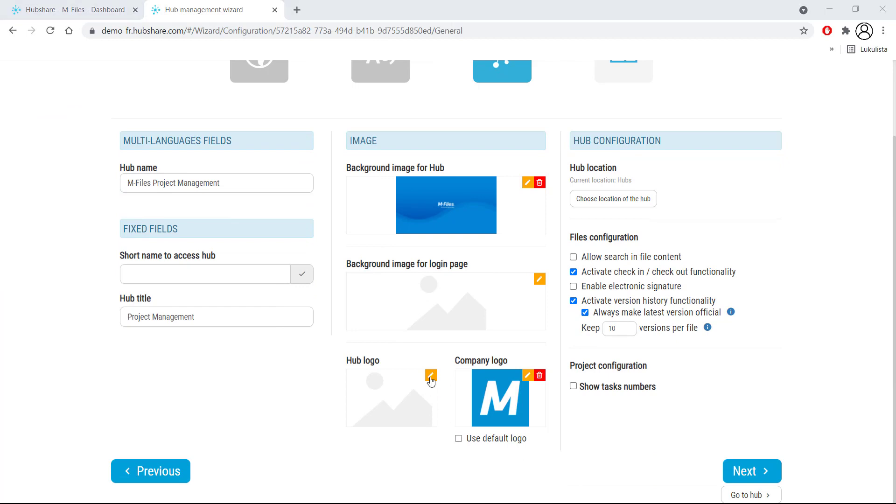
click(158, 142)
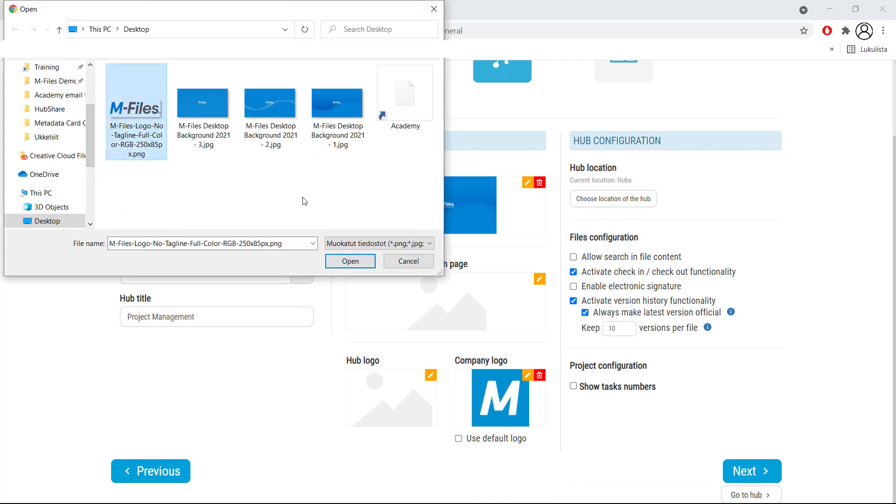
click(360, 262)
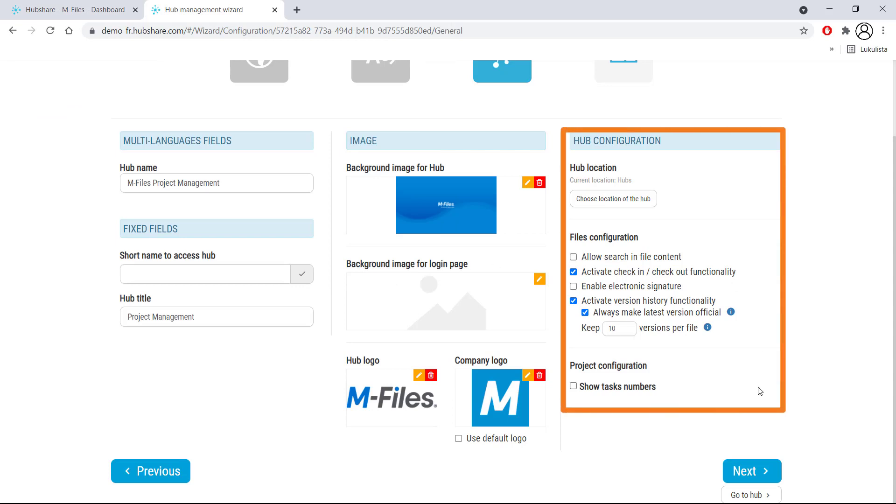
- Advance from General settings to the Users step, which lists one administrator
click(761, 472)
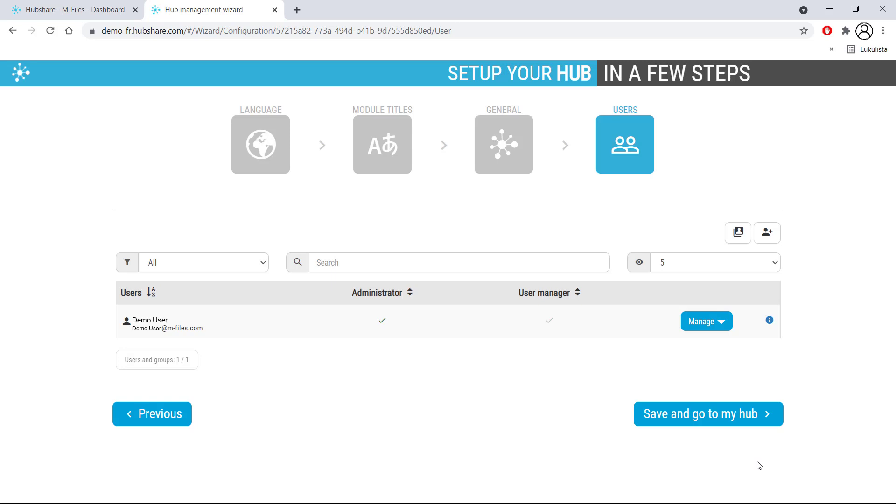
- Save the M-Files Project Management hub and open its Dashboard
click(740, 417)
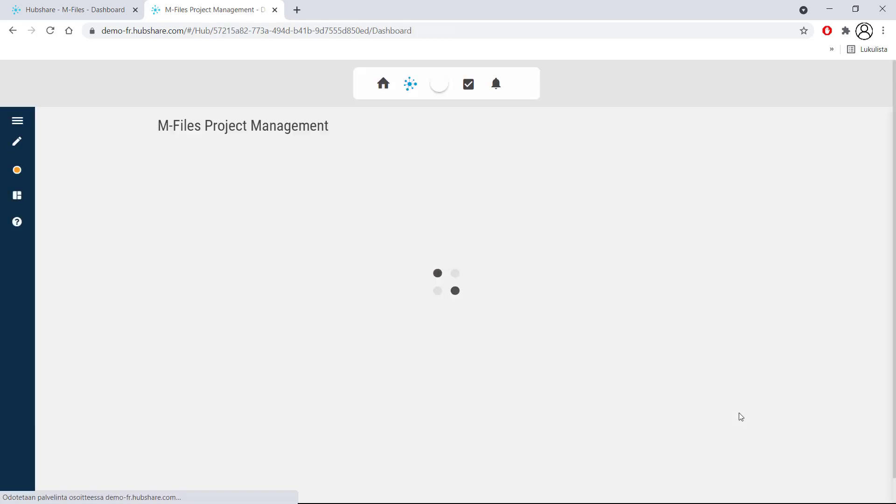